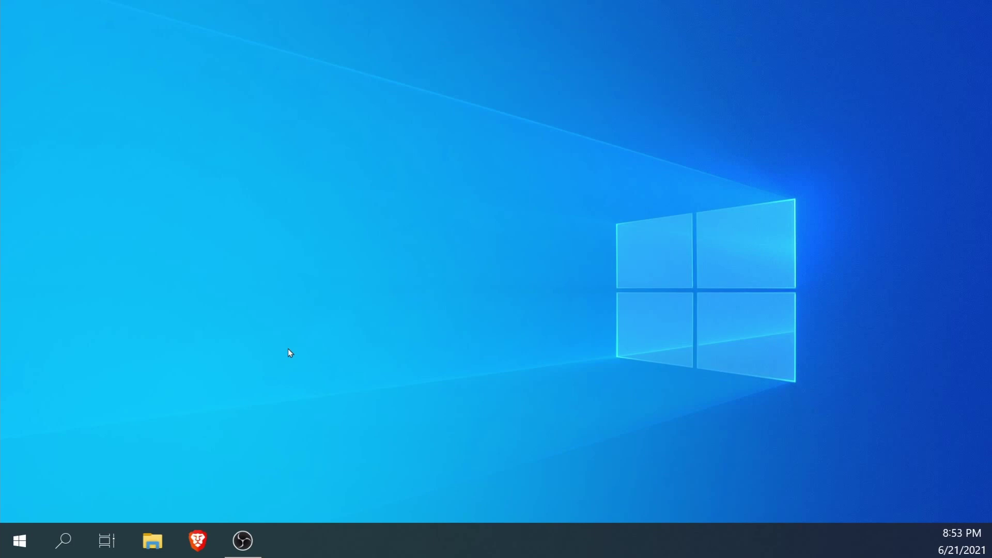
# - Launch Alarms & Clock from a Start menu search for 'alarm'
pyautogui.click(20, 545)
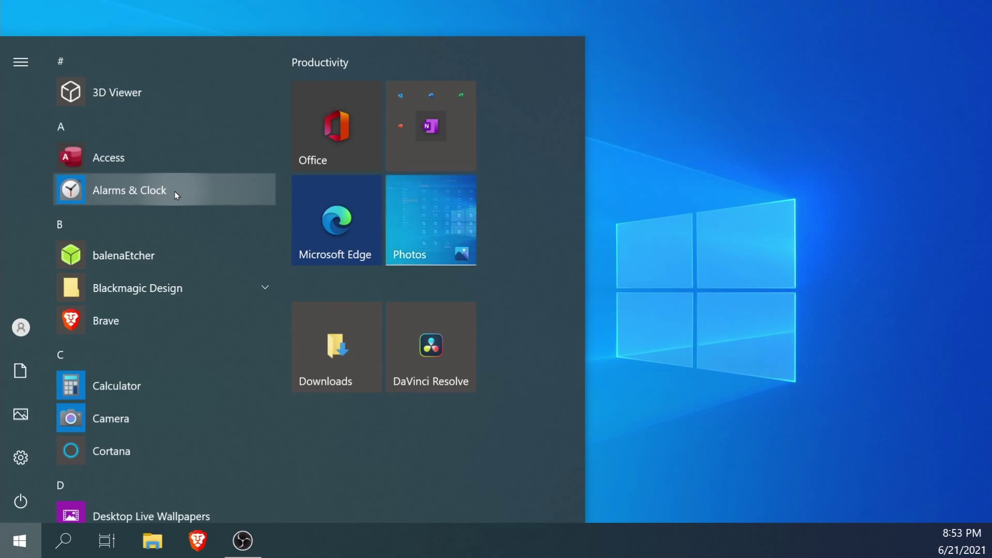
pyautogui.write('alar')
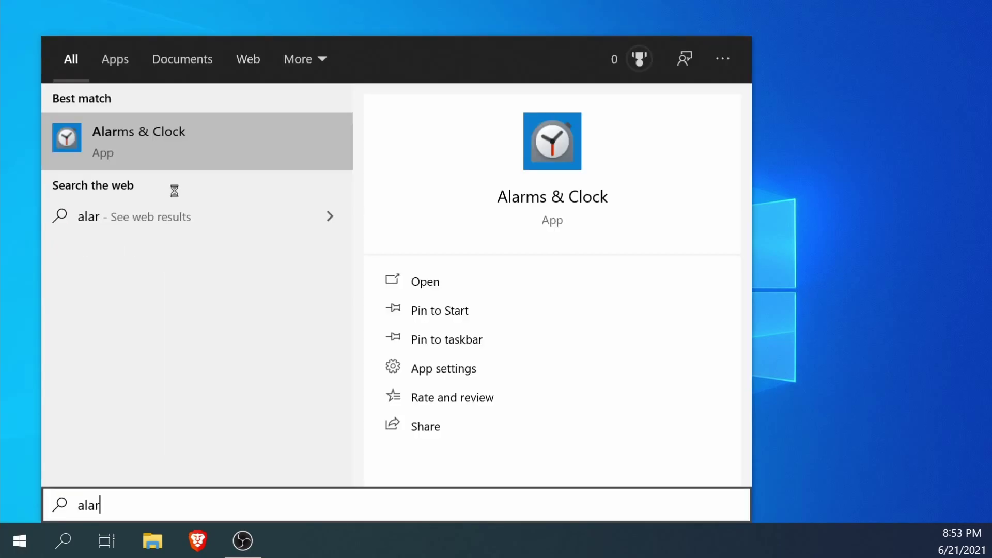
pyautogui.write('m')
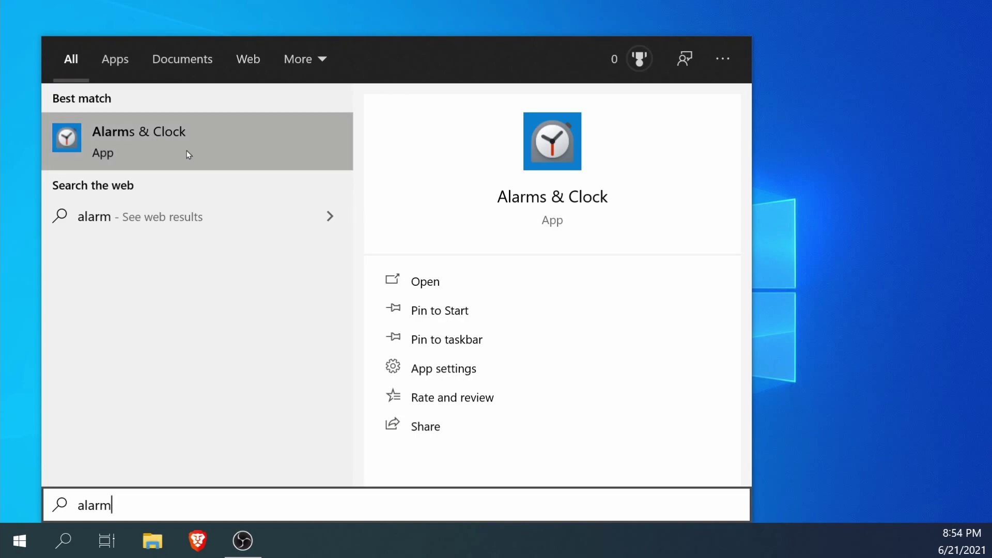
pyautogui.click(269, 152)
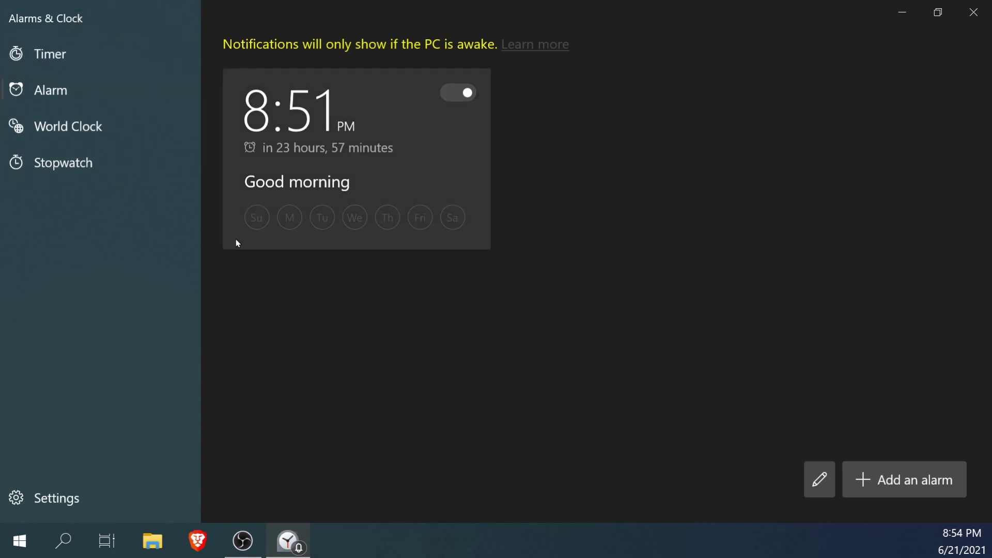
# - Switch to the empty Timer page
pyautogui.click(85, 48)
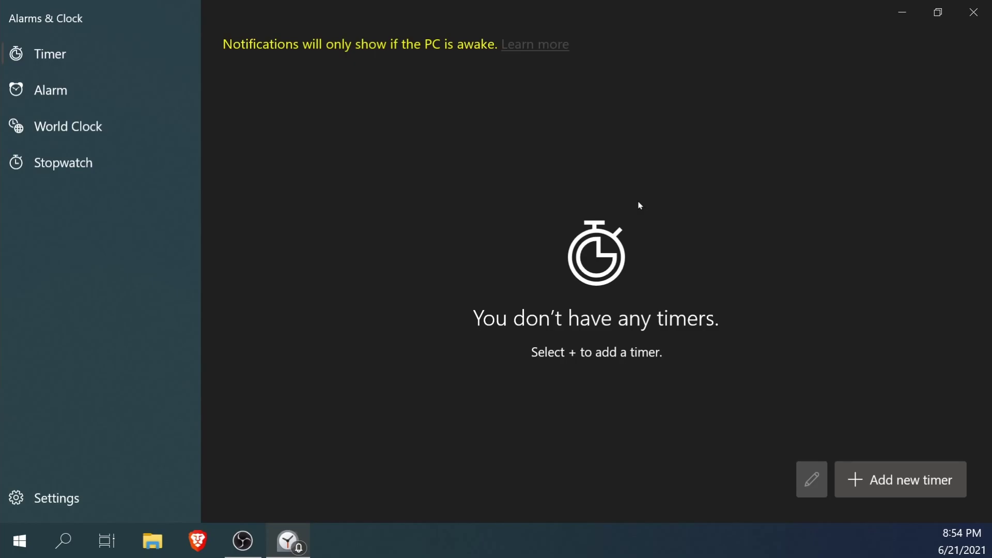
pyautogui.click(861, 484)
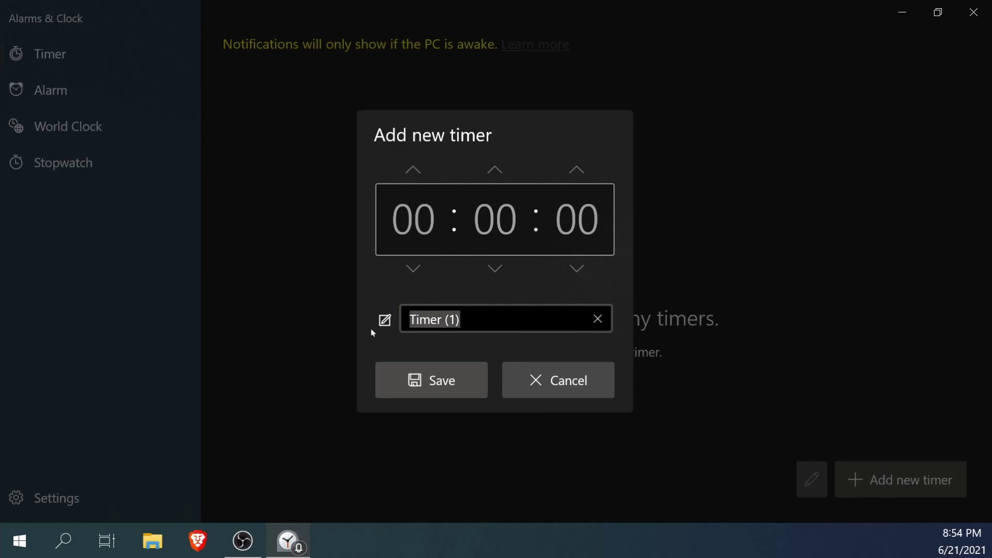
pyautogui.write('Task Timer')
pyautogui.click(493, 170)
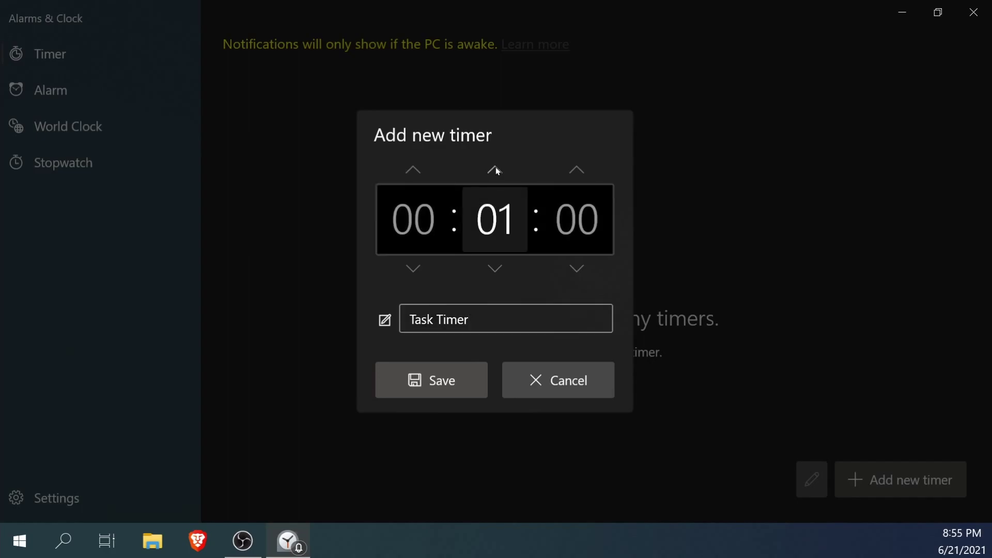
pyautogui.click(426, 380)
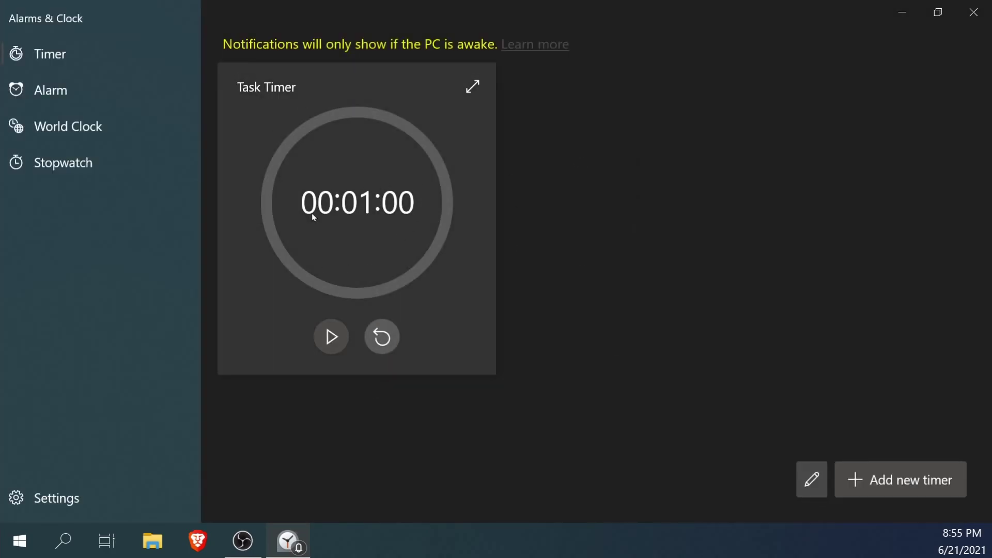
pyautogui.click(332, 345)
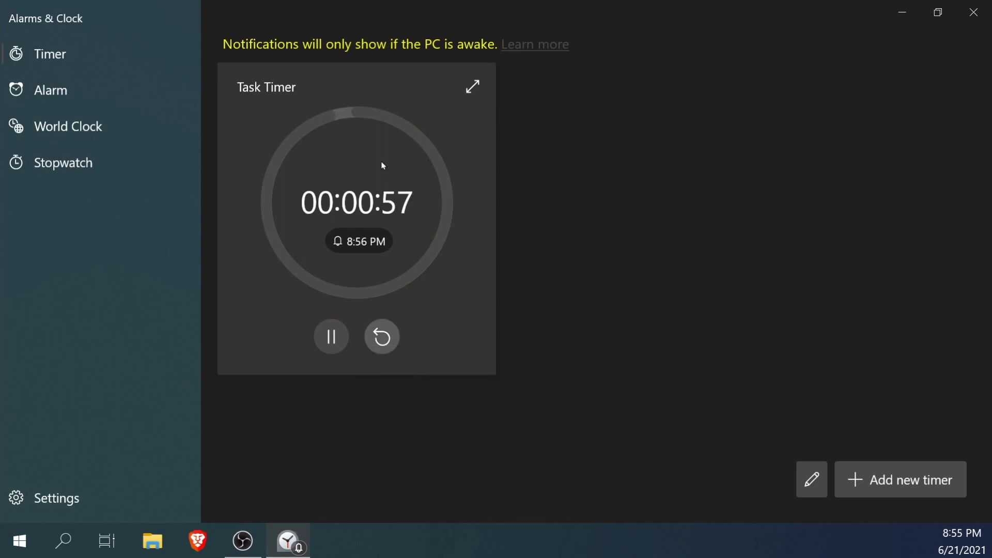
pyautogui.click(382, 339)
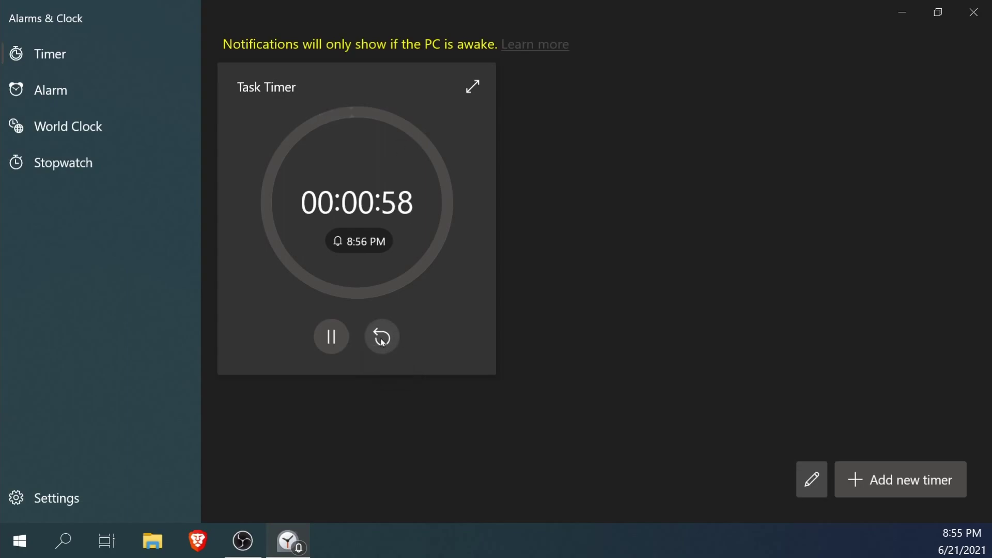
pyautogui.click(331, 336)
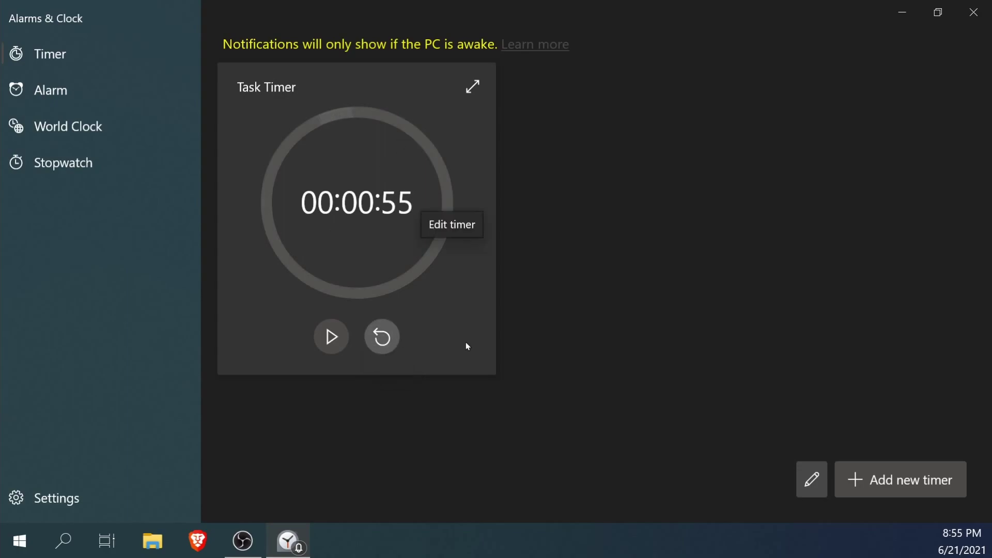
pyautogui.rightClick(434, 299)
pyautogui.click(505, 339)
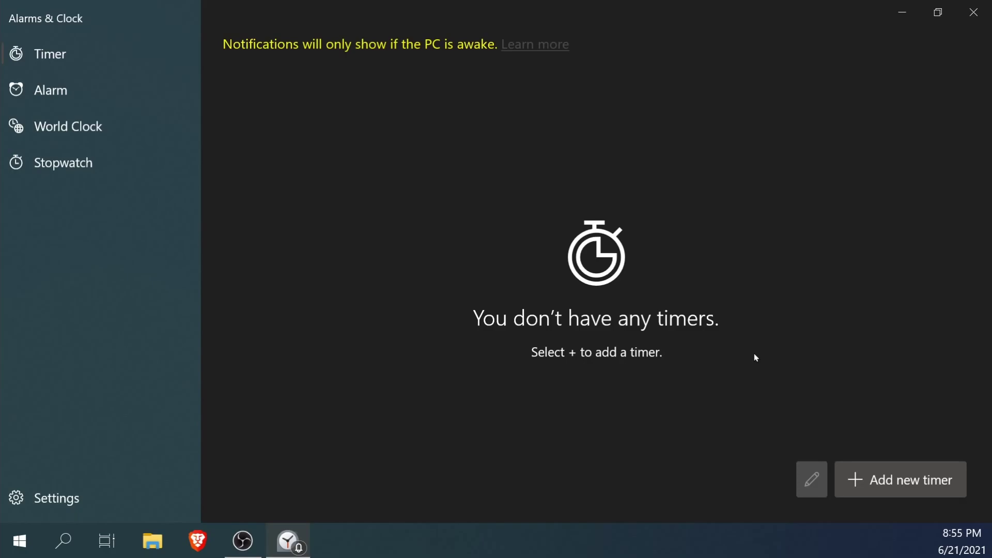
# - Create and save a new 5-second timer named Timer (1)
pyautogui.click(872, 480)
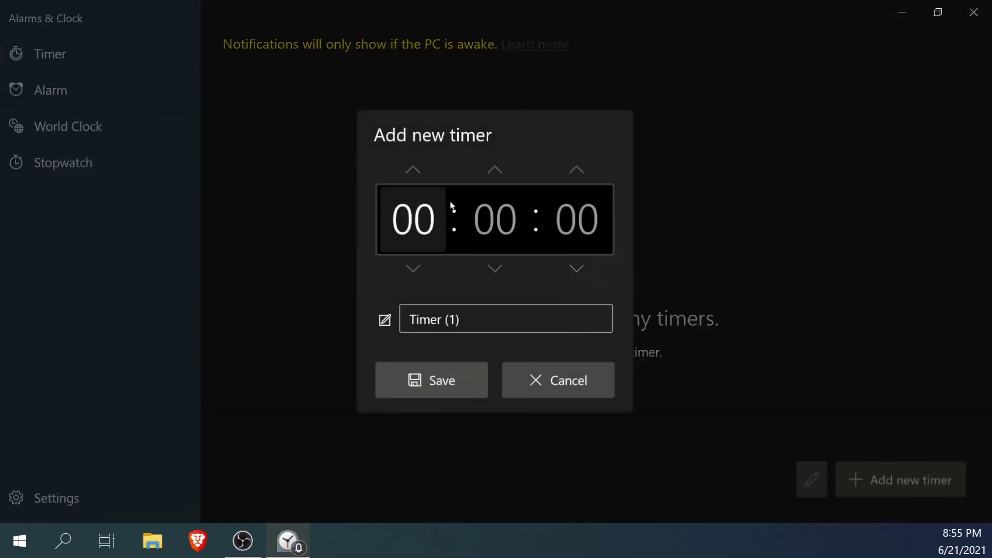
pyautogui.click(590, 174)
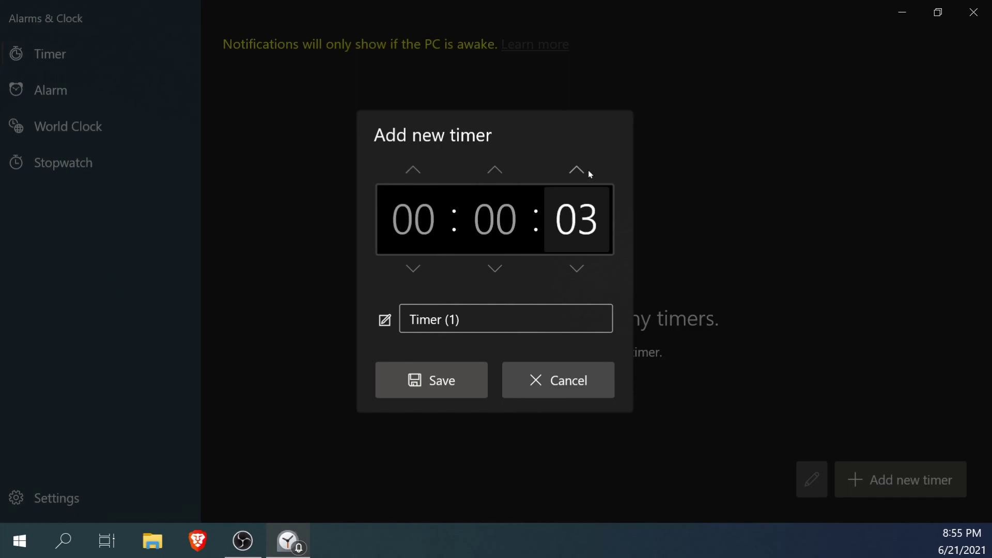
pyautogui.click(589, 174)
pyautogui.click(589, 174)
pyautogui.click(446, 395)
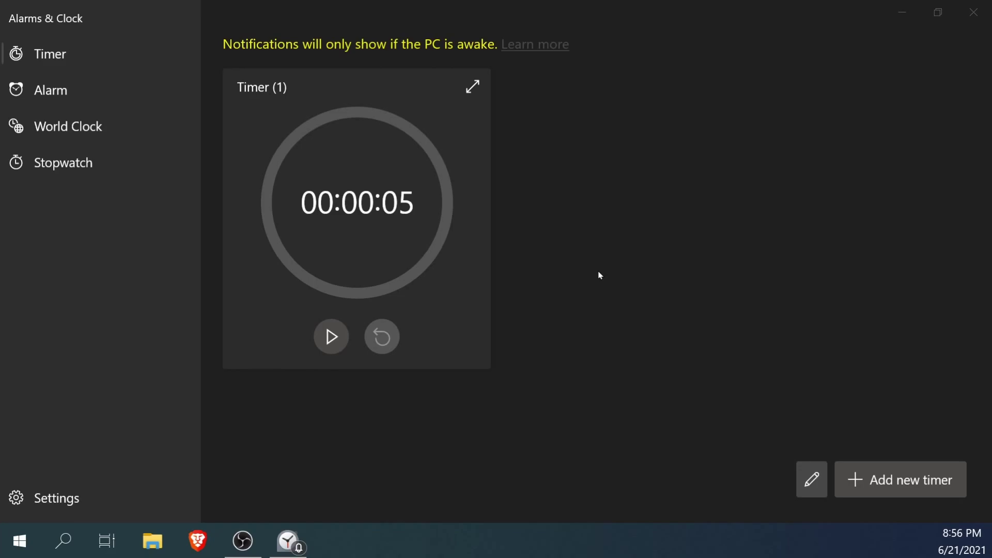
pyautogui.click(610, 174)
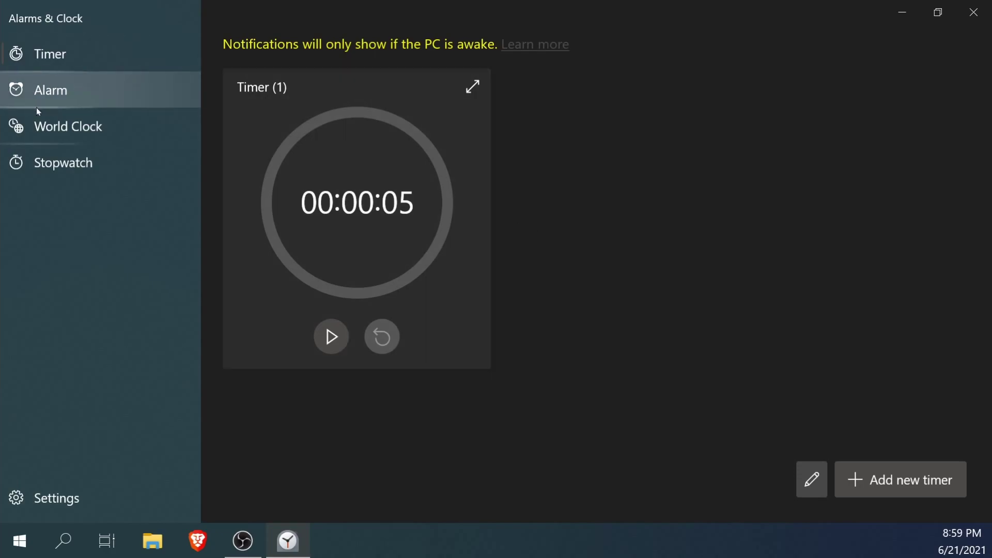
# - Switch to the empty Alarm page
pyautogui.click(49, 102)
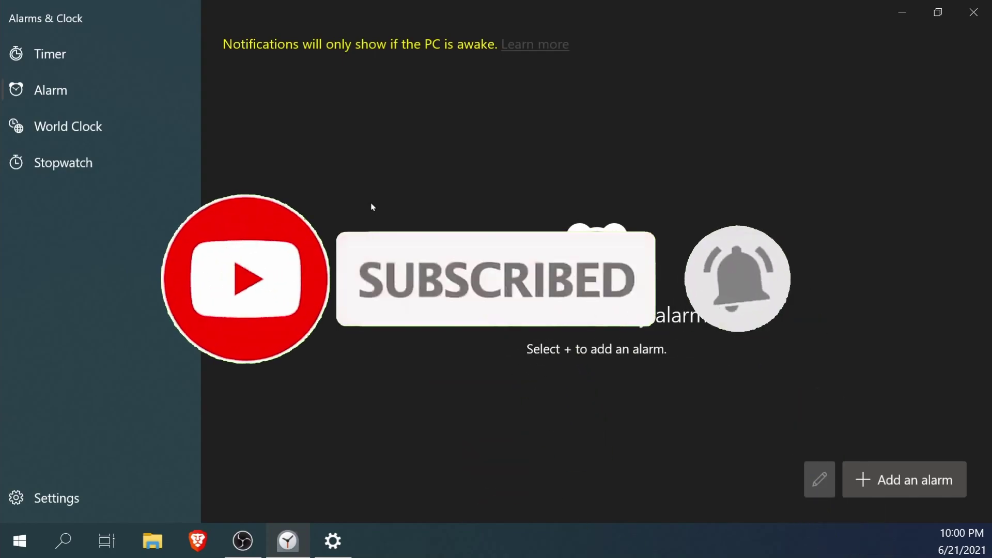
# - Start a new alarm and set its time to 10:02 PM
pyautogui.click(912, 481)
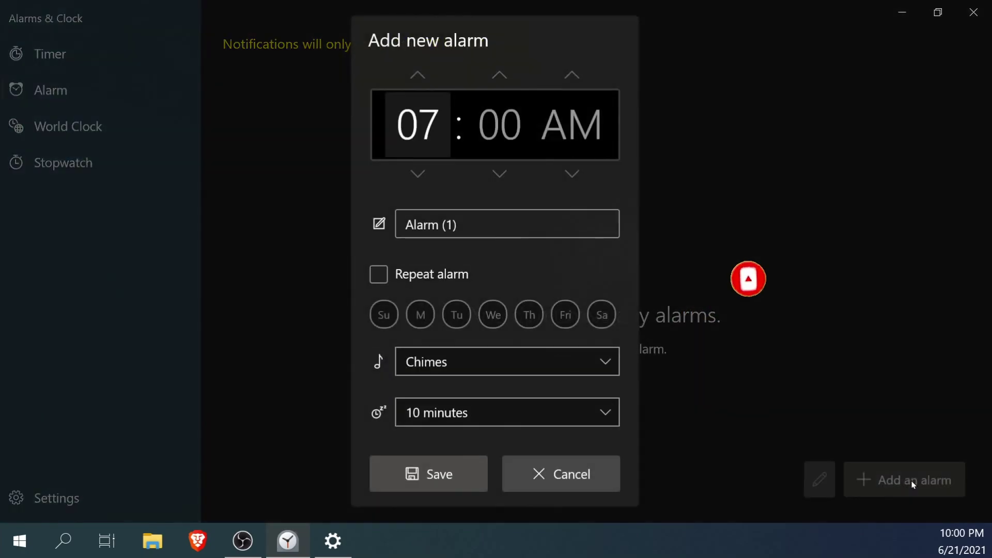
pyautogui.click(418, 75)
pyautogui.click(427, 77)
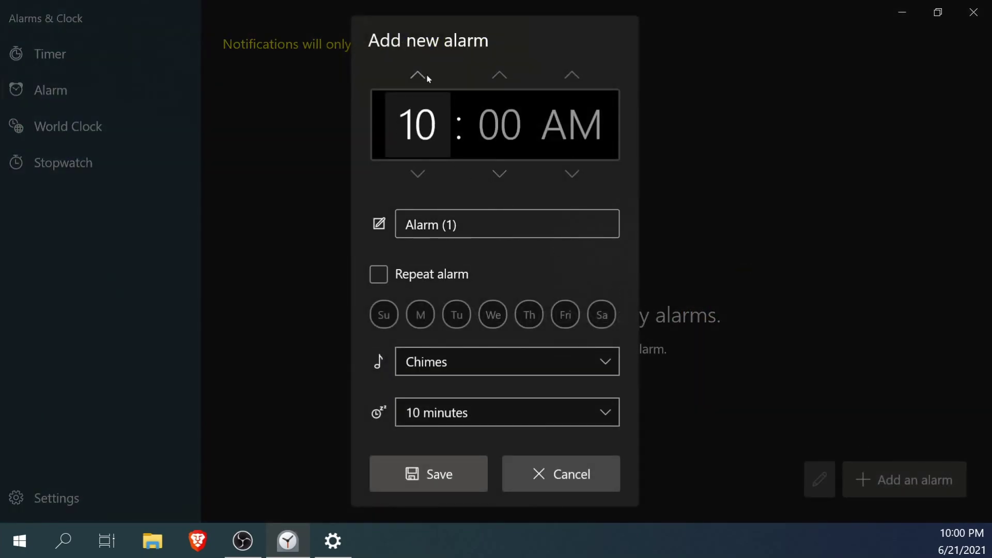
pyautogui.click(500, 77)
pyautogui.click(500, 77)
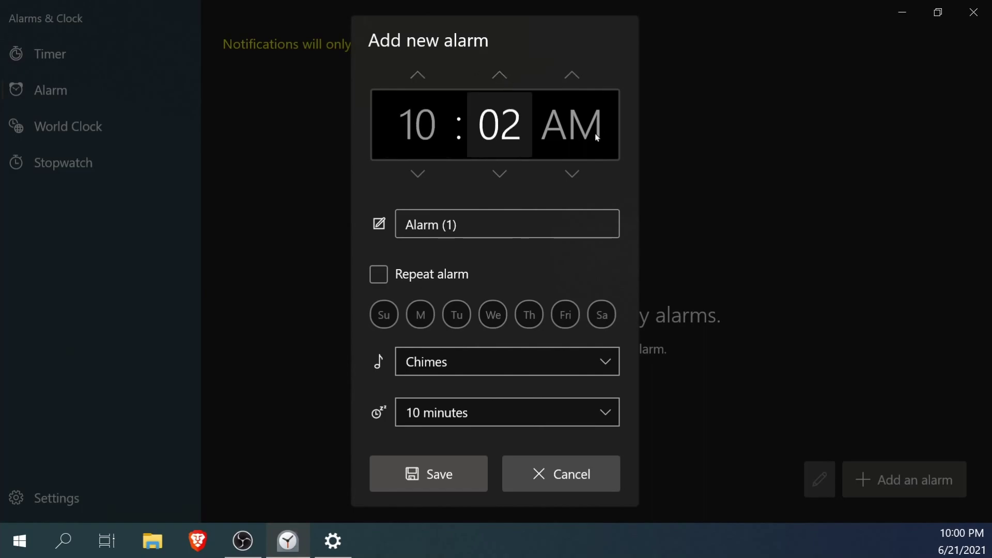
pyautogui.click(572, 76)
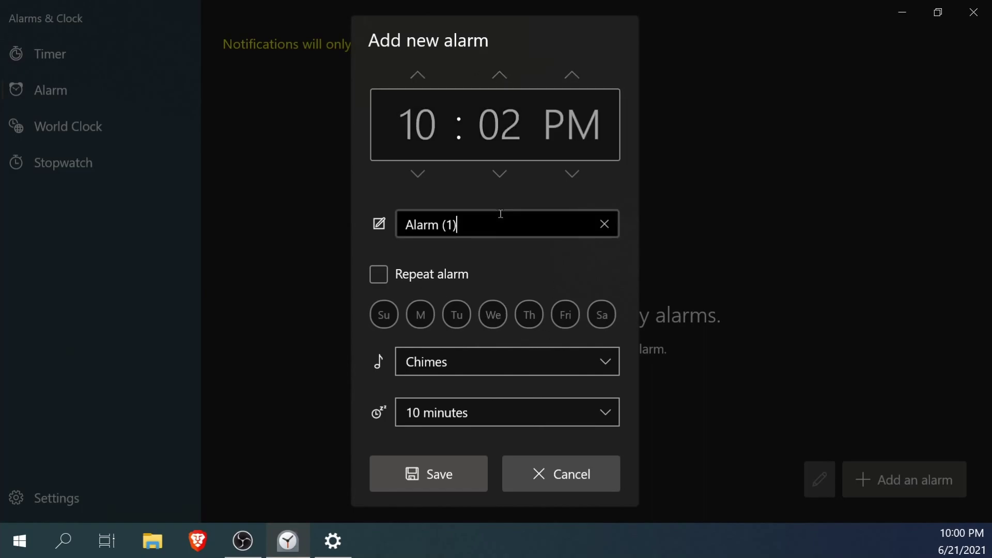
# - Name the alarm 'Trash', remove Sunday and Saturday from its repeat days, and save it
pyautogui.moveTo(500, 213); pyautogui.dragTo(361, 249)
pyautogui.write('Trash')
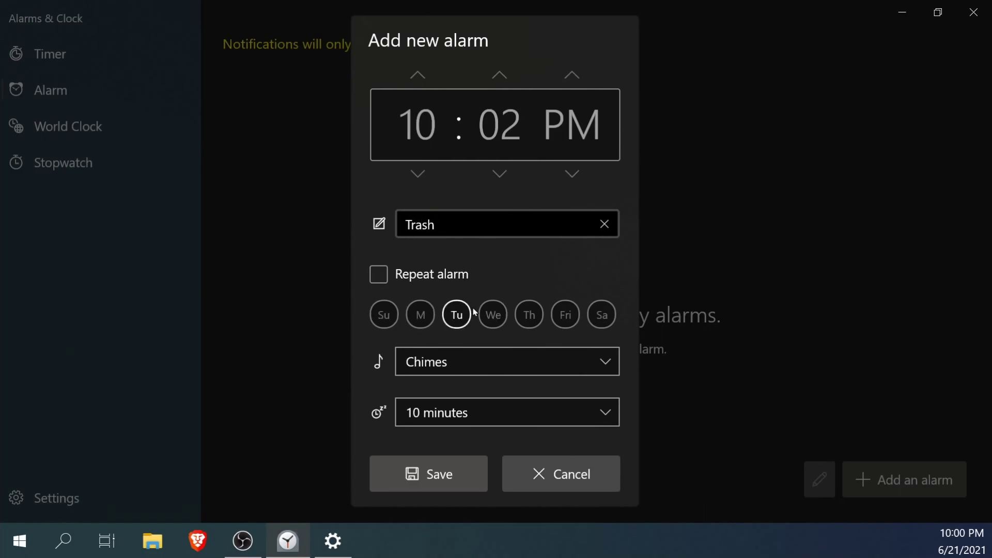
pyautogui.click(359, 332)
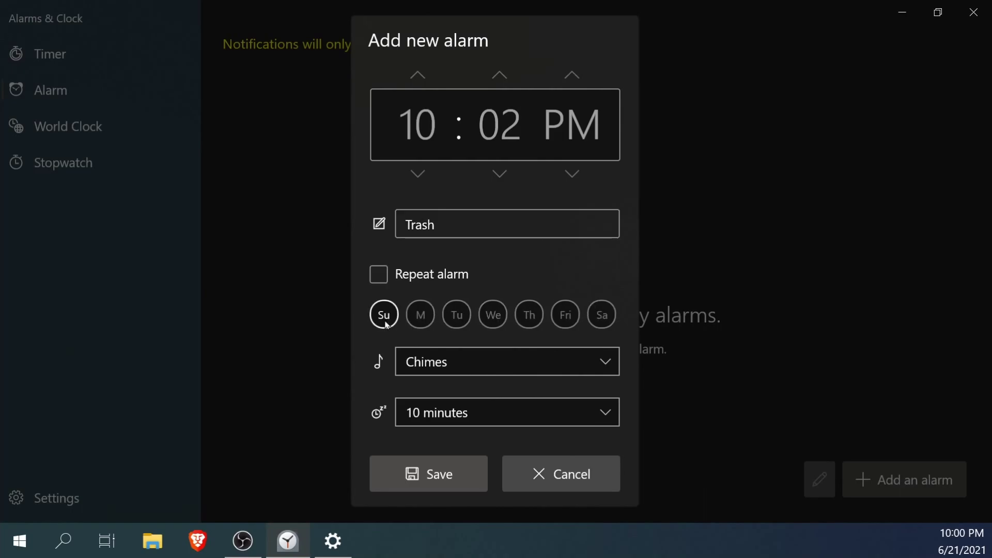
pyautogui.click(386, 319)
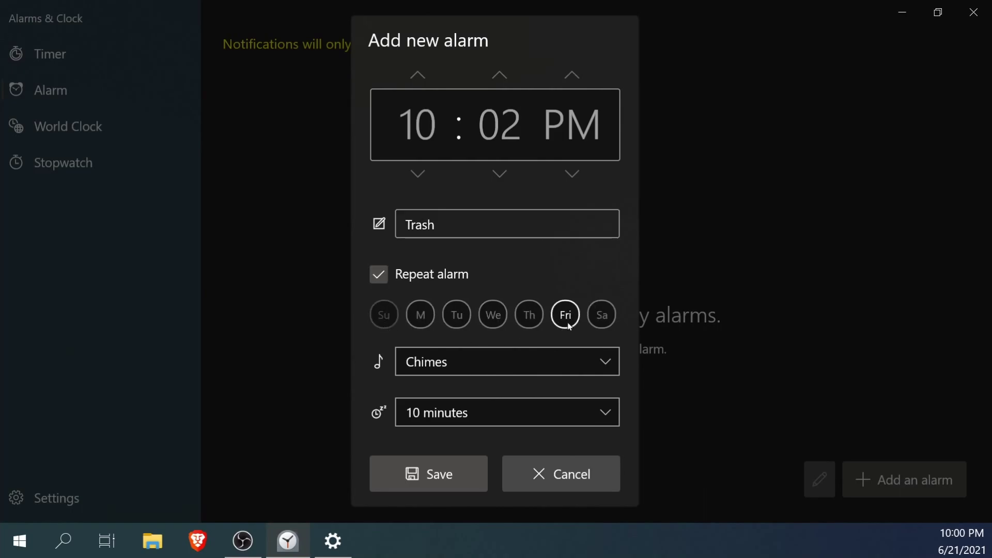
pyautogui.click(599, 318)
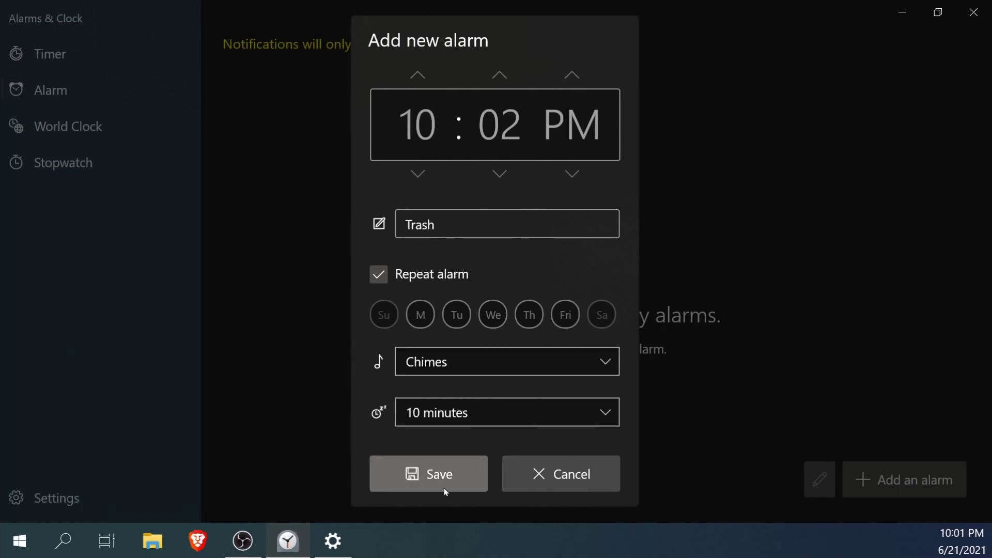
pyautogui.click(429, 476)
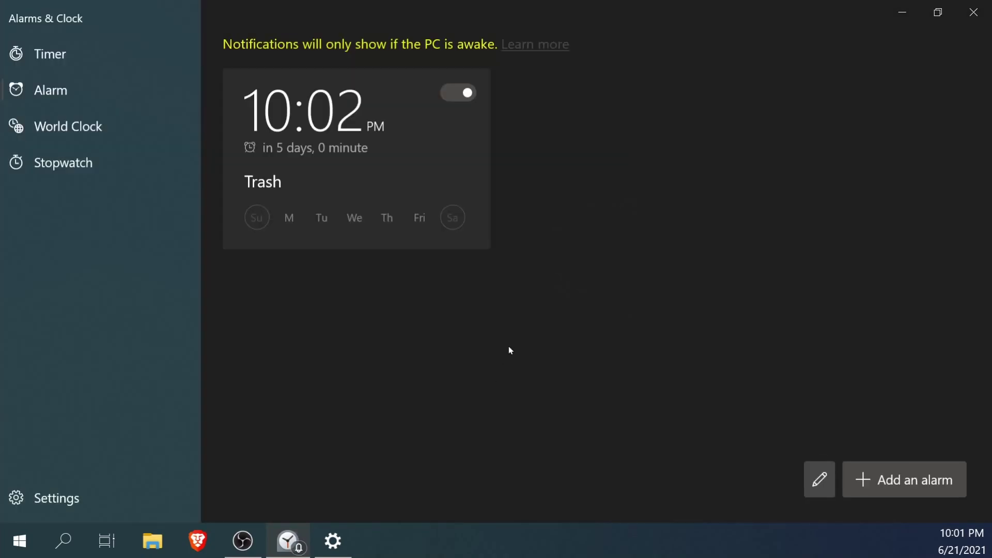
# - Reopen the Trash alarm, toggle Saturday and Sunday repeat days, and save the changes
pyautogui.click(436, 165)
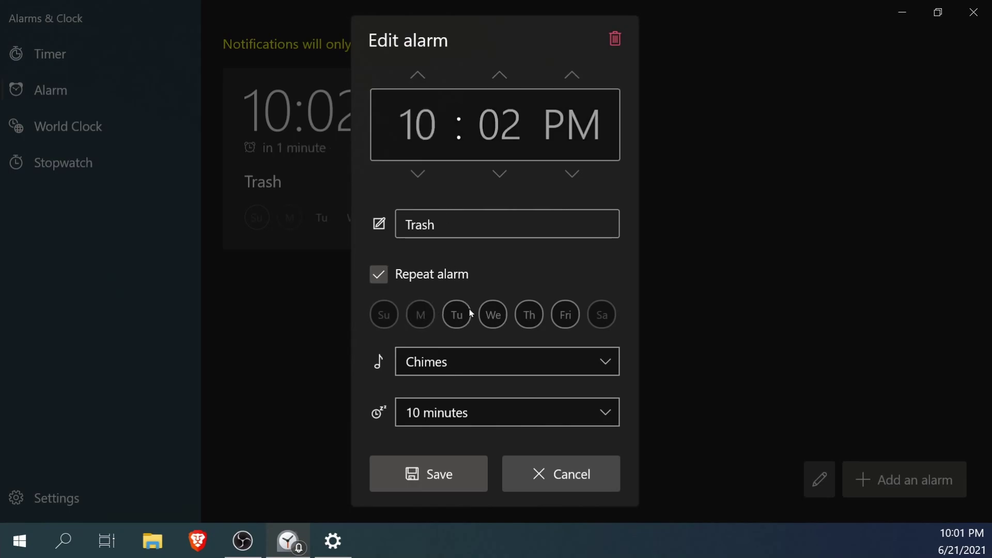
pyautogui.click(601, 315)
pyautogui.click(383, 315)
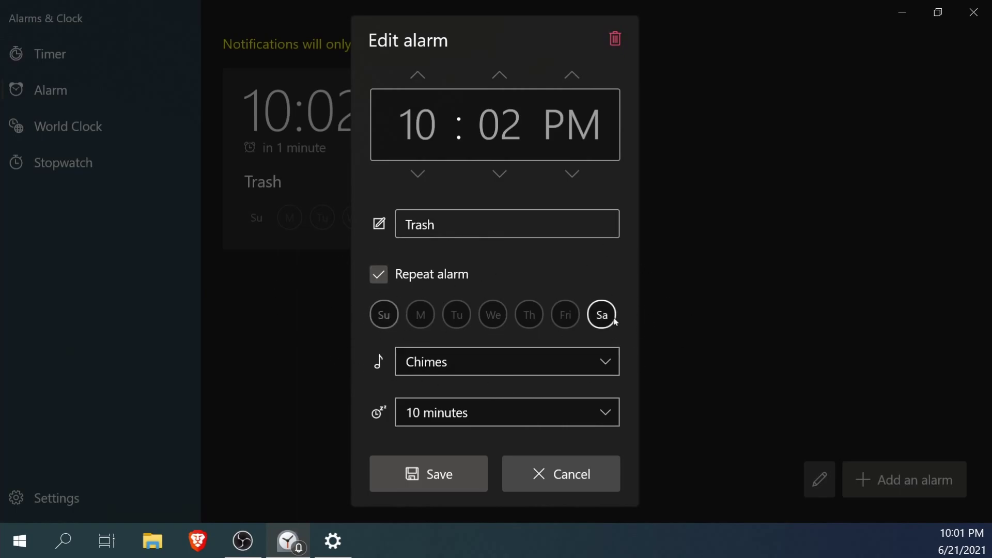
pyautogui.click(441, 475)
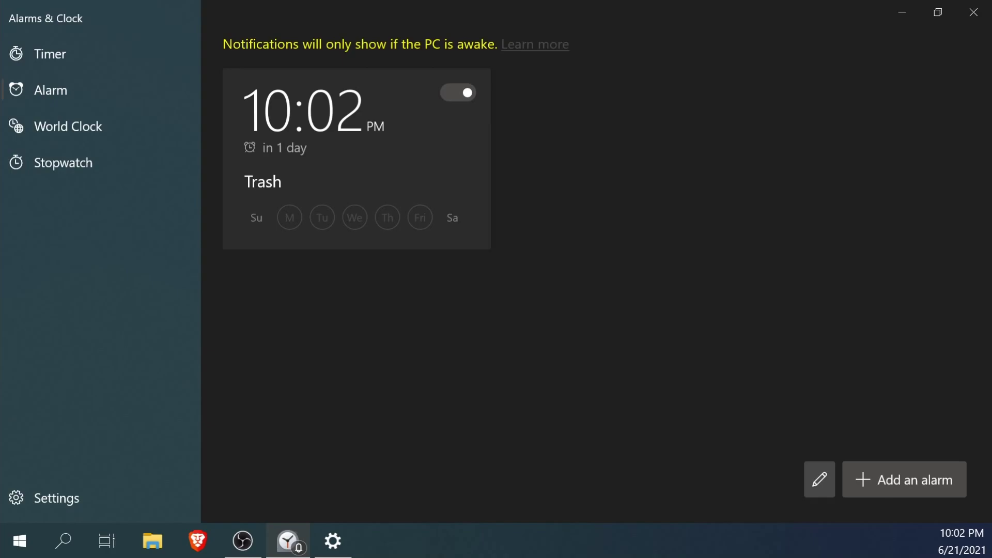
# - Switch briefly to the recording software and return focus to Alarms & Clock
pyautogui.hotkey('alt', 'Tab')
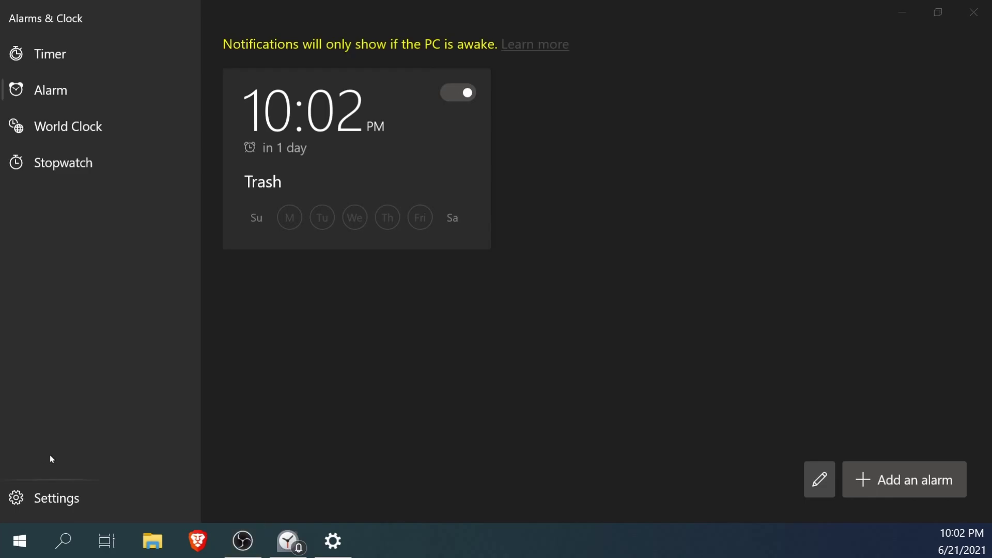
pyautogui.click(511, 352)
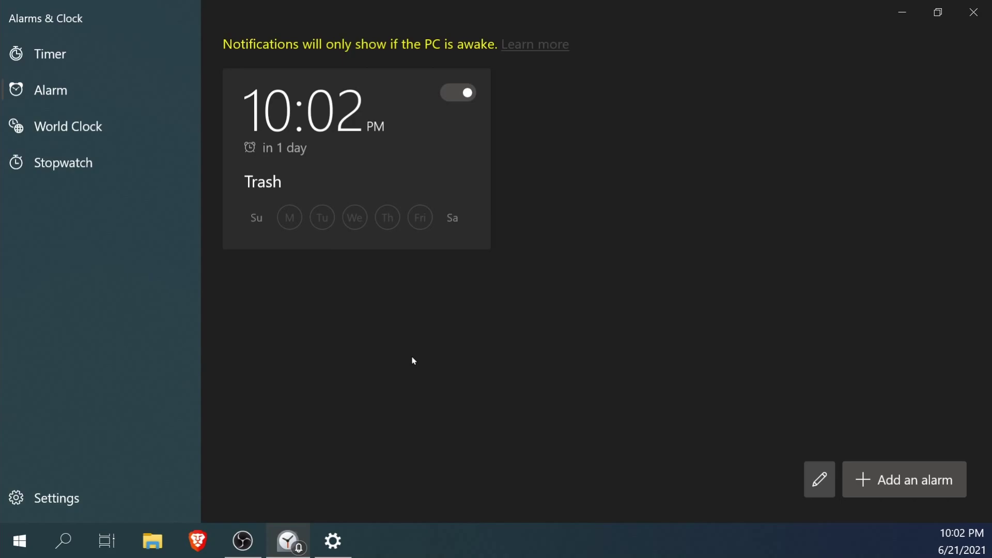
# - Add London to the World Clock and start comparing its time with local time
pyautogui.click(67, 132)
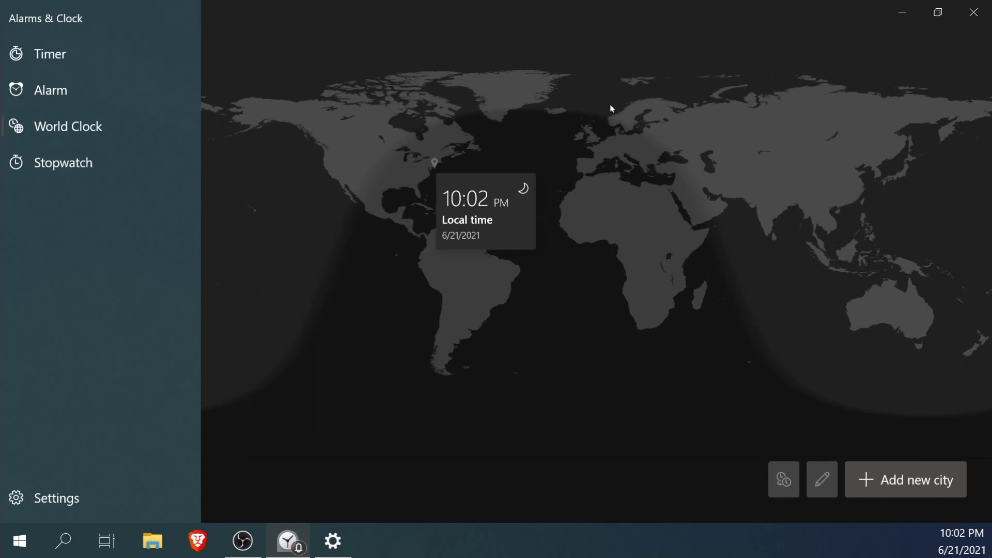
pyautogui.click(955, 488)
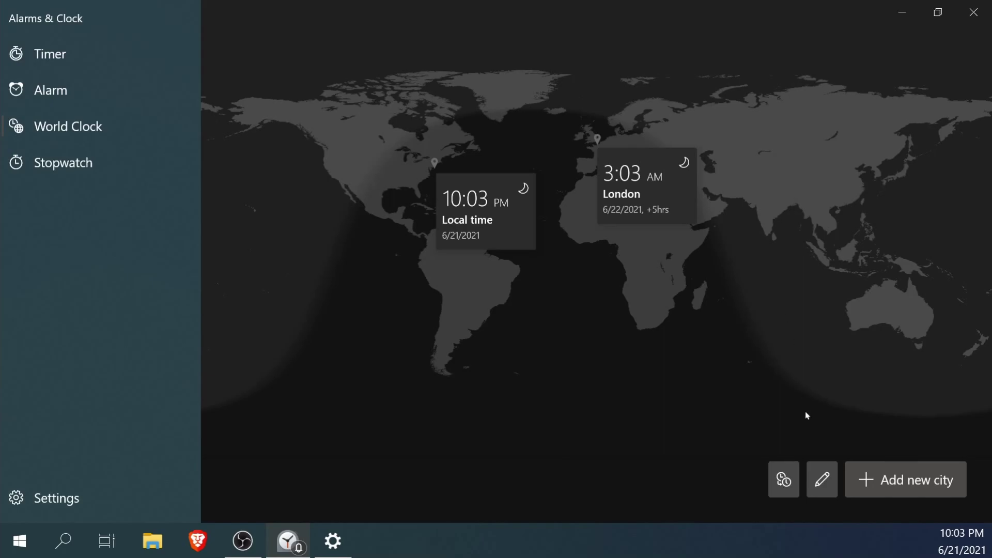
pyautogui.click(783, 480)
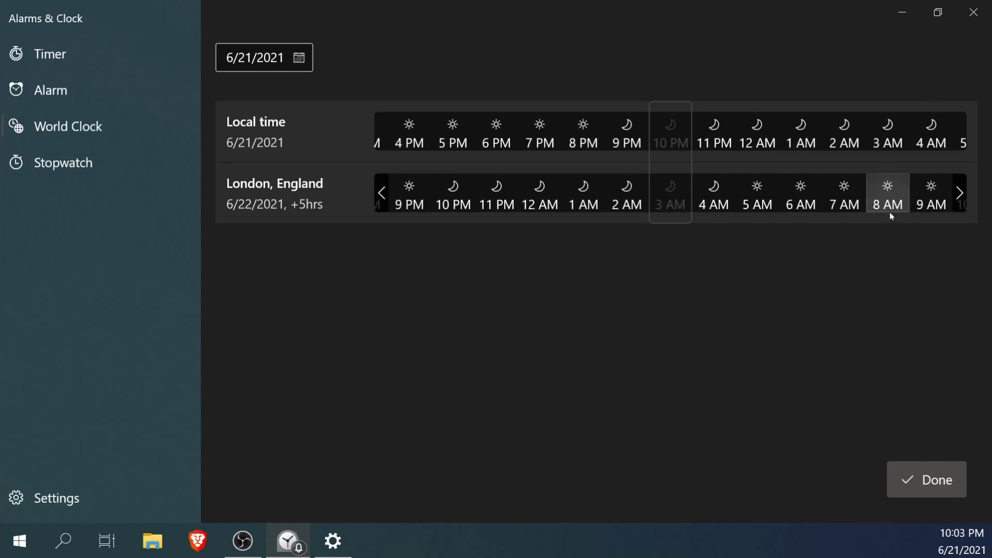
# - Advance the time comparison three hours ahead, then close it back to the map
pyautogui.click(961, 192)
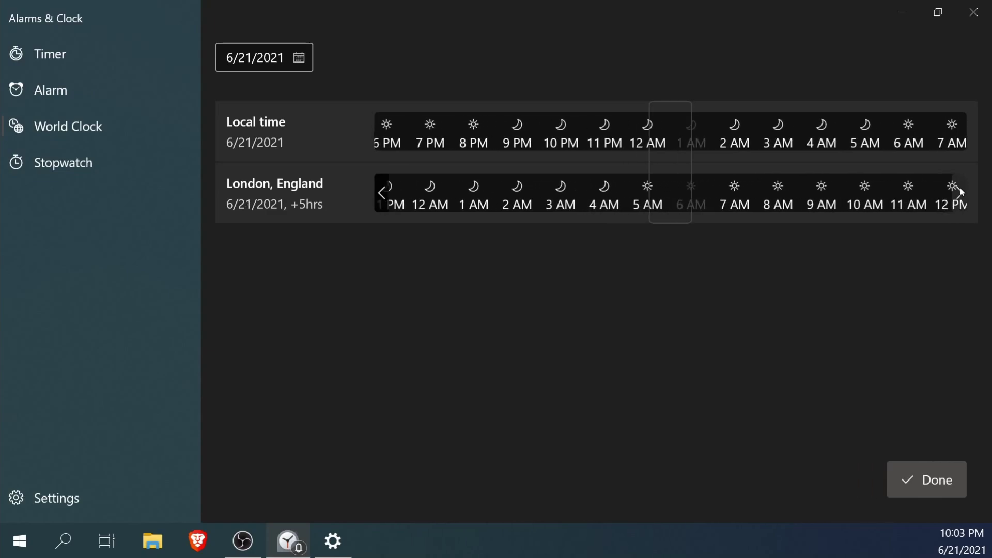
pyautogui.click(961, 192)
pyautogui.click(960, 192)
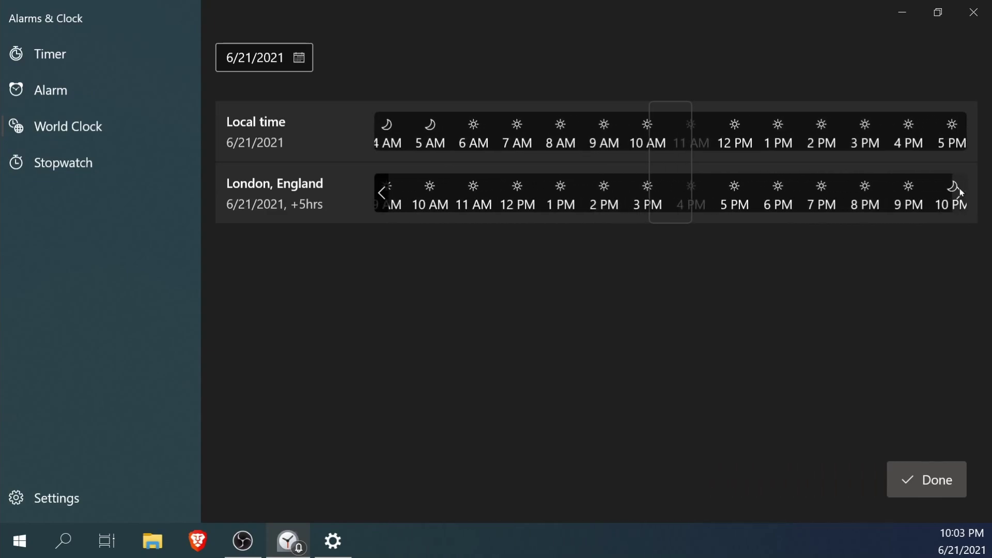
pyautogui.click(926, 480)
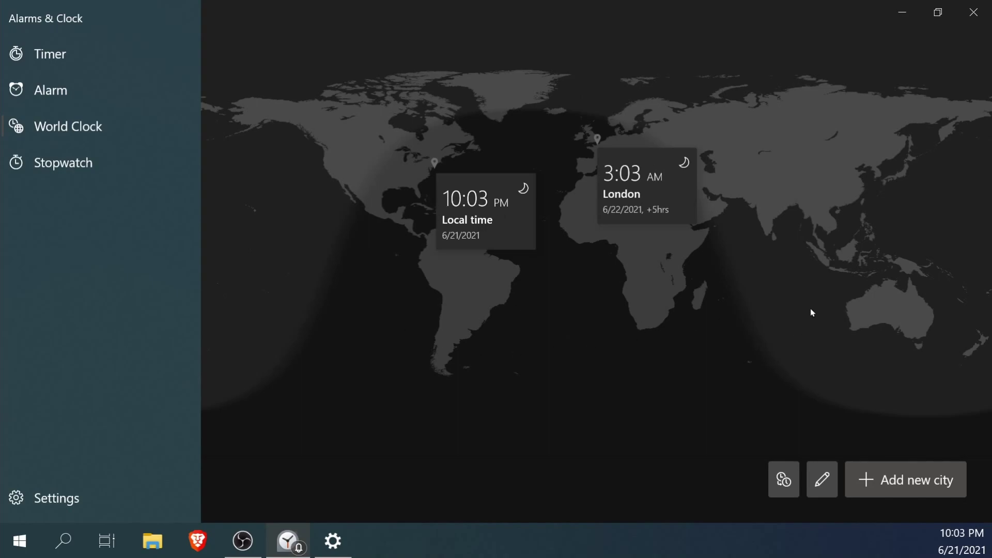
# - Enter and leave city editing without removing London, then switch to the Stopwatch page
pyautogui.click(822, 479)
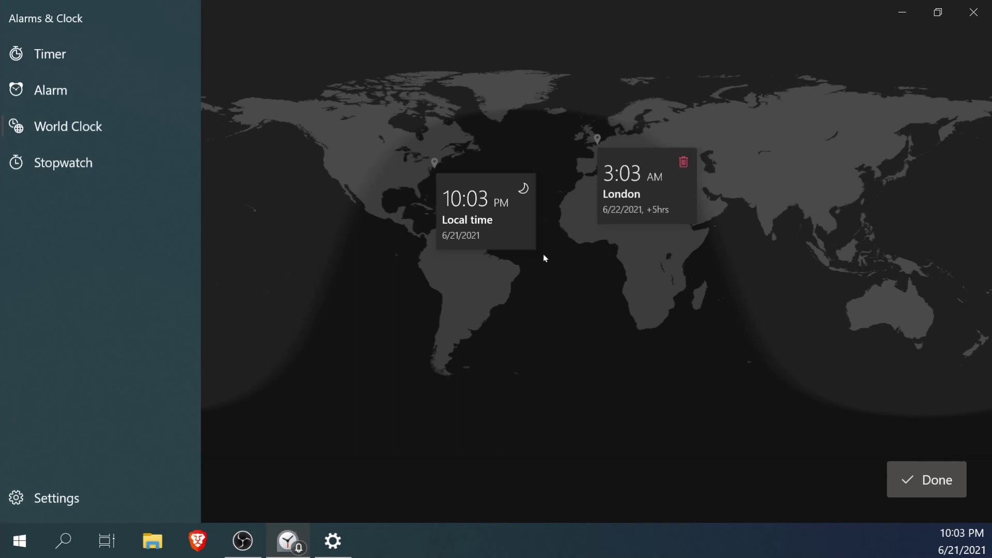
pyautogui.press('Escape')
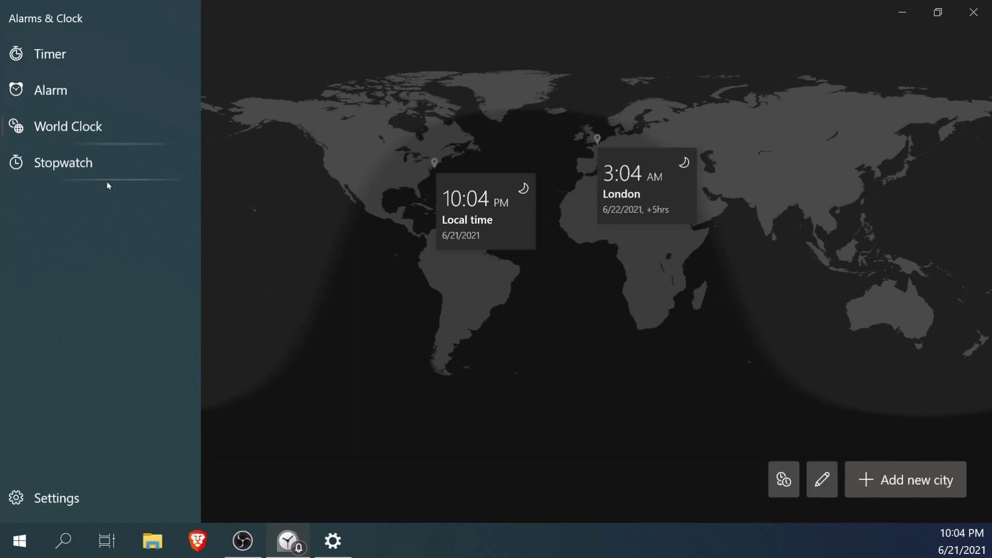
pyautogui.click(56, 179)
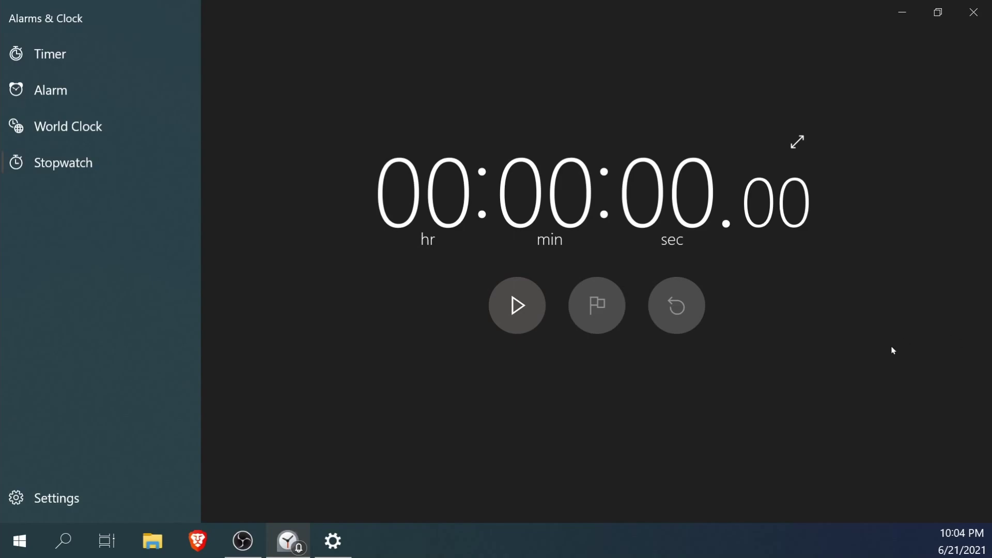
pyautogui.click(798, 143)
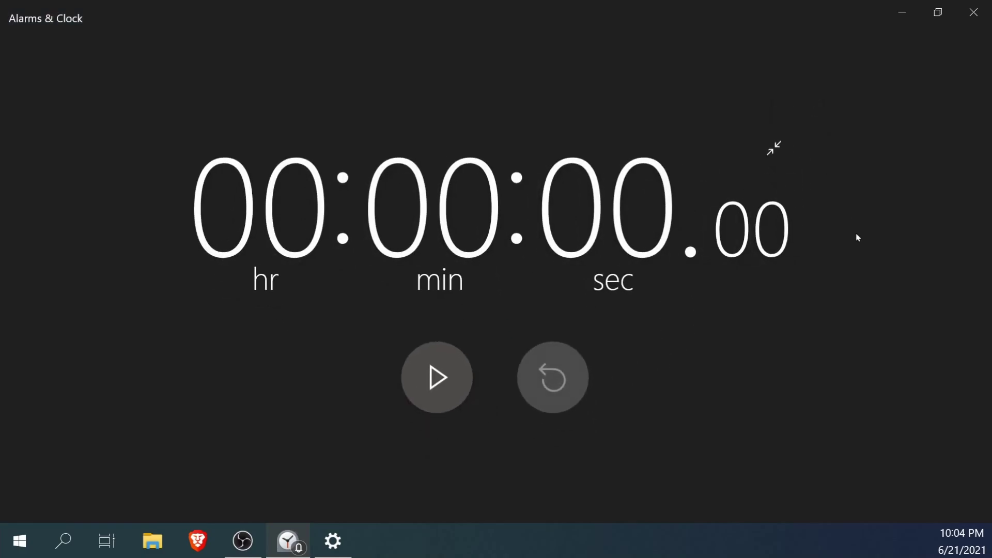
pyautogui.click(423, 374)
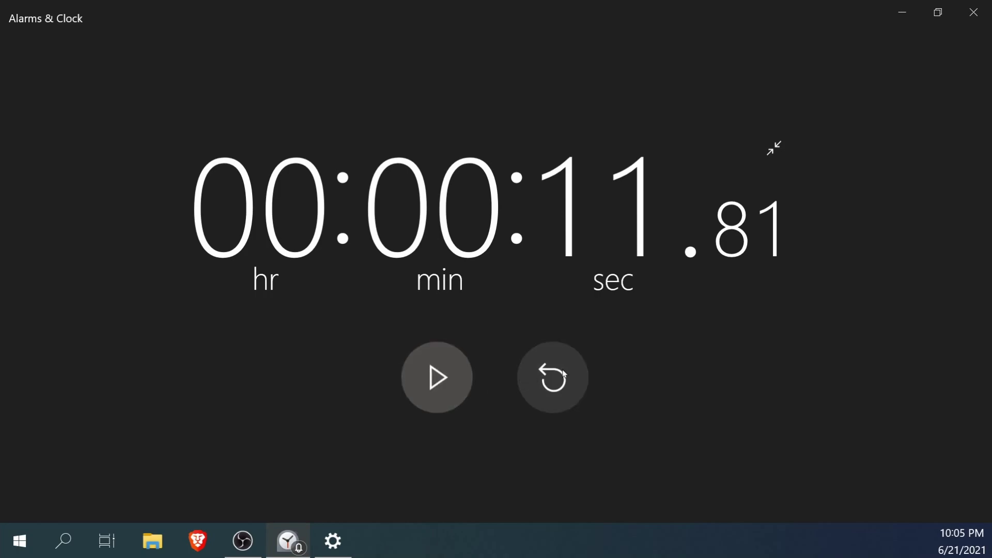
pyautogui.click(564, 374)
pyautogui.press('Escape')
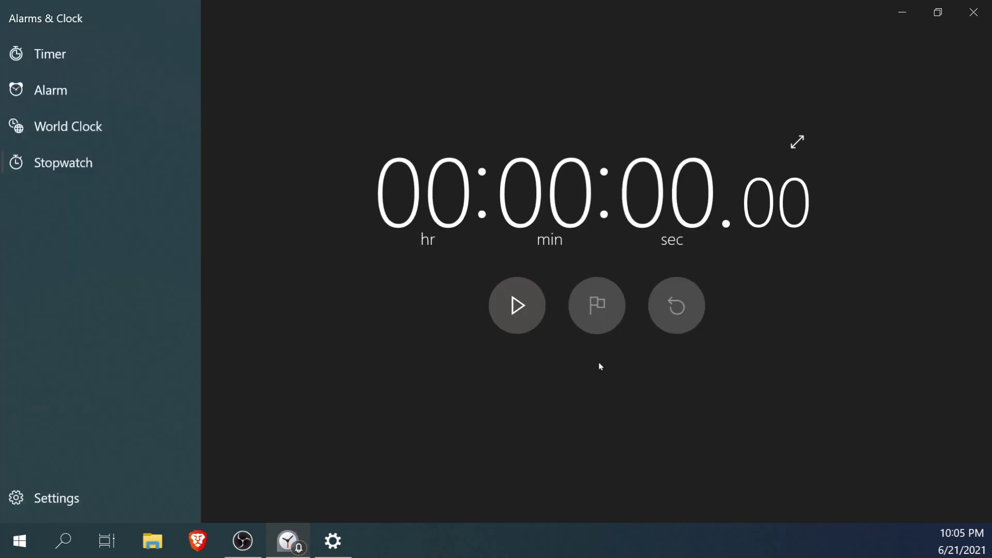
pyautogui.click(798, 142)
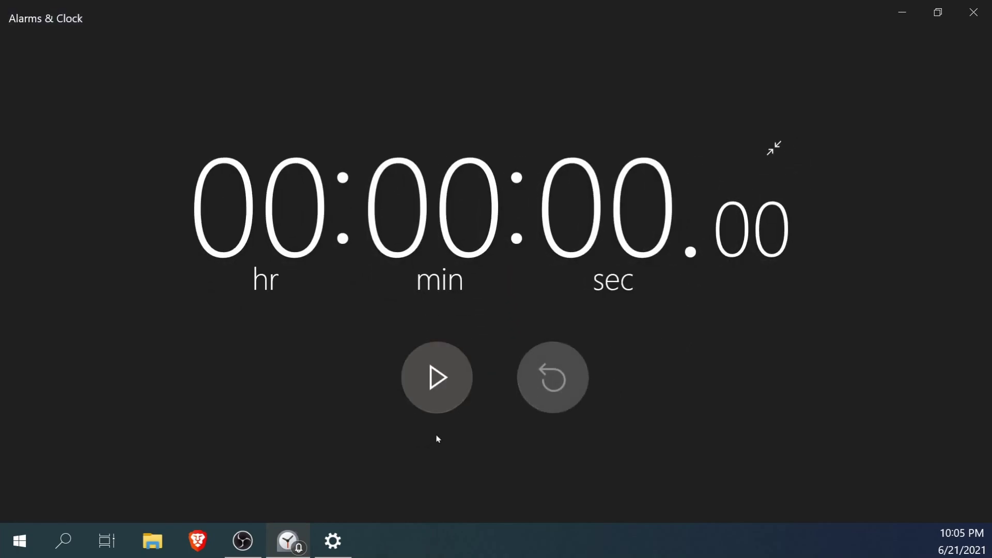
pyautogui.click(773, 147)
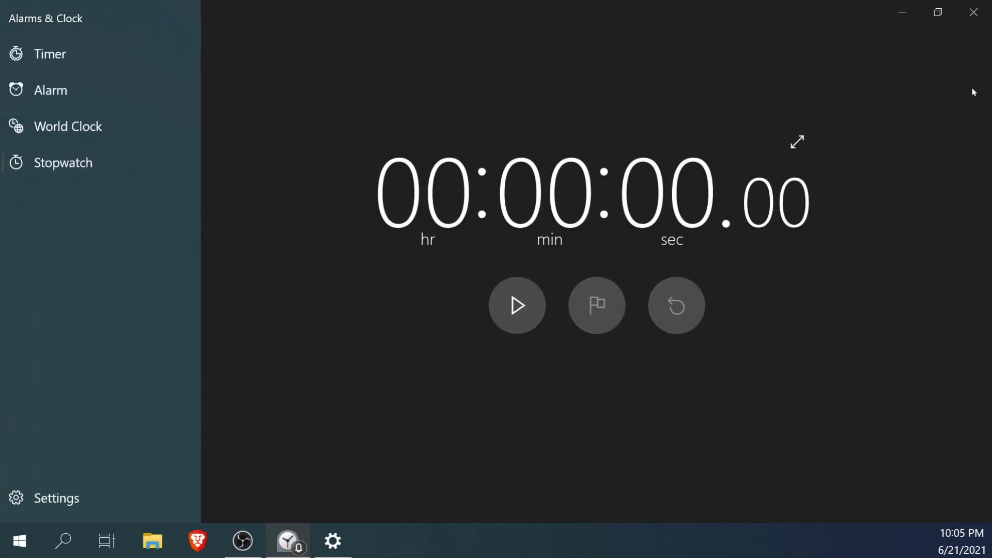
# - Start the stopwatch and record two laps, labelled Fastest and Slowest
pyautogui.click(512, 307)
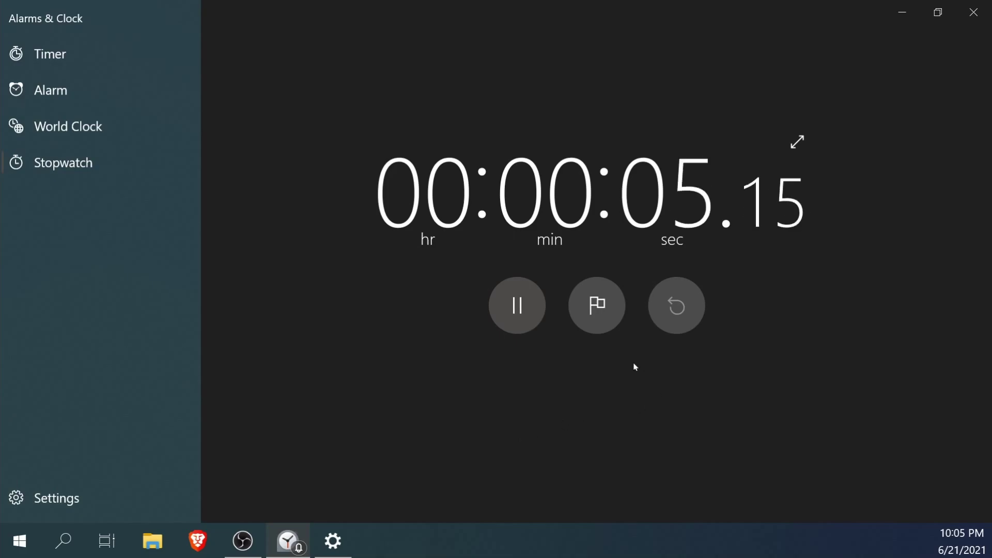
pyautogui.click(595, 305)
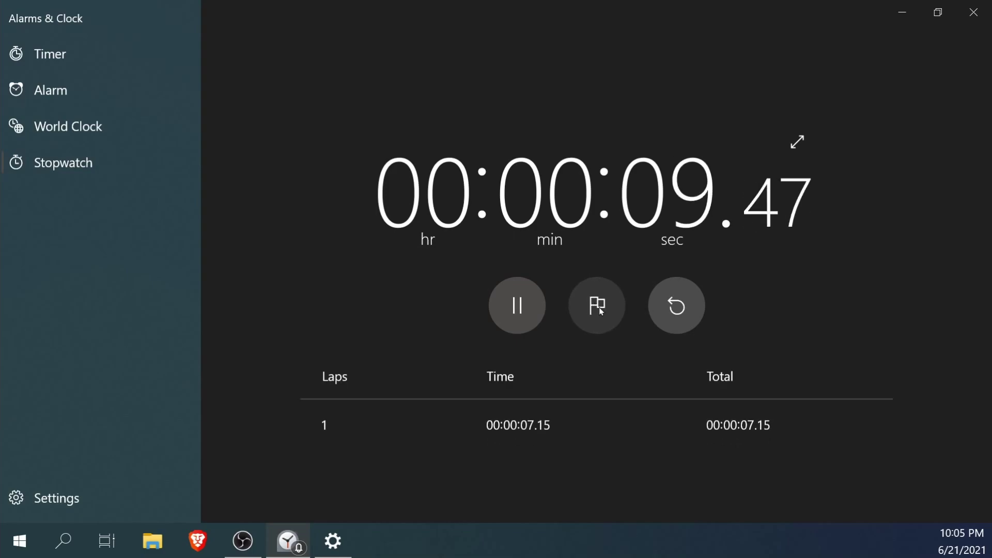
pyautogui.click(598, 309)
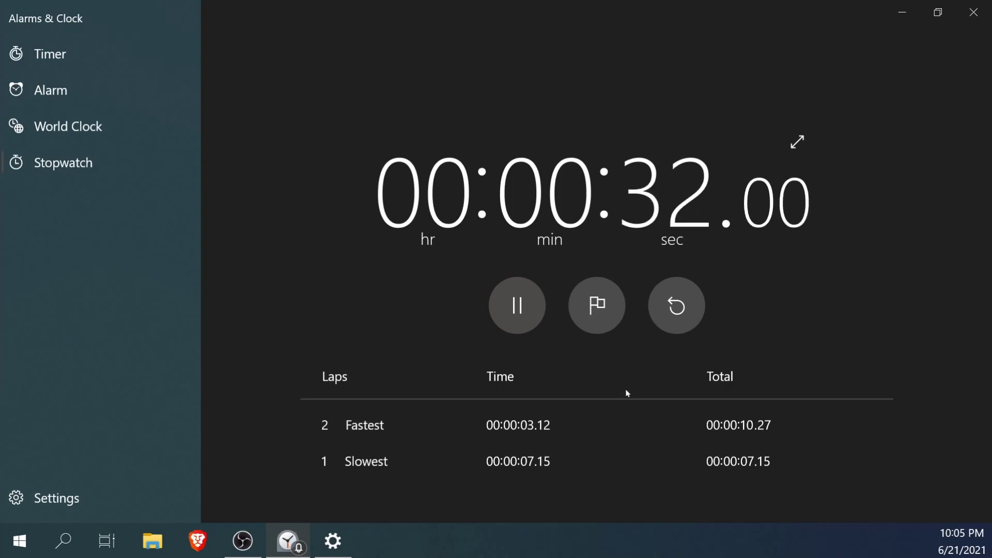
# - Record many laps in quick succession, then reset the stopwatch to zero clearing them all
pyautogui.click(597, 310)
pyautogui.click(598, 311)
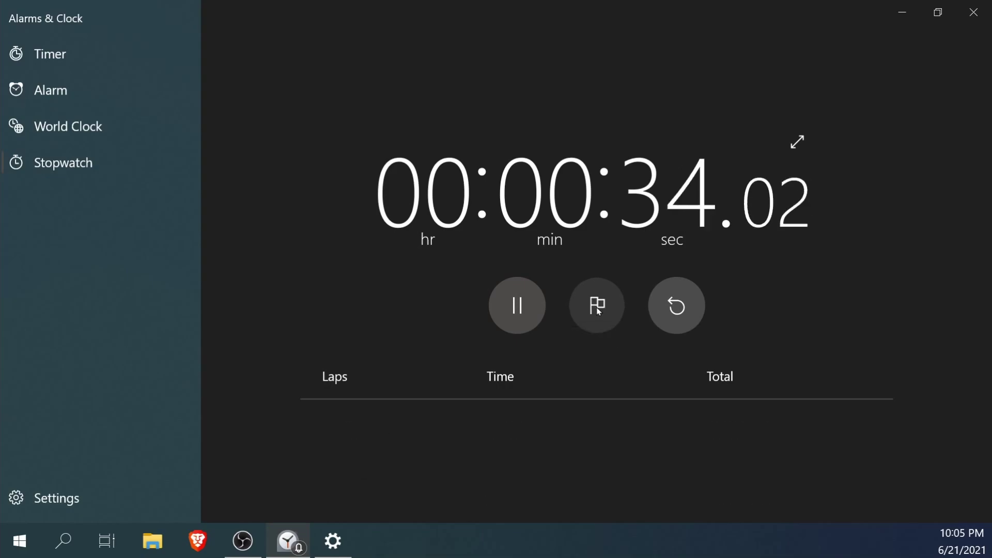
pyautogui.click(597, 309)
pyautogui.click(597, 309)
pyautogui.click(597, 309)
pyautogui.click(597, 309)
pyautogui.click(598, 308)
pyautogui.click(597, 309)
pyautogui.click(598, 308)
pyautogui.click(597, 309)
pyautogui.click(597, 309)
pyautogui.click(597, 309)
pyautogui.click(597, 309)
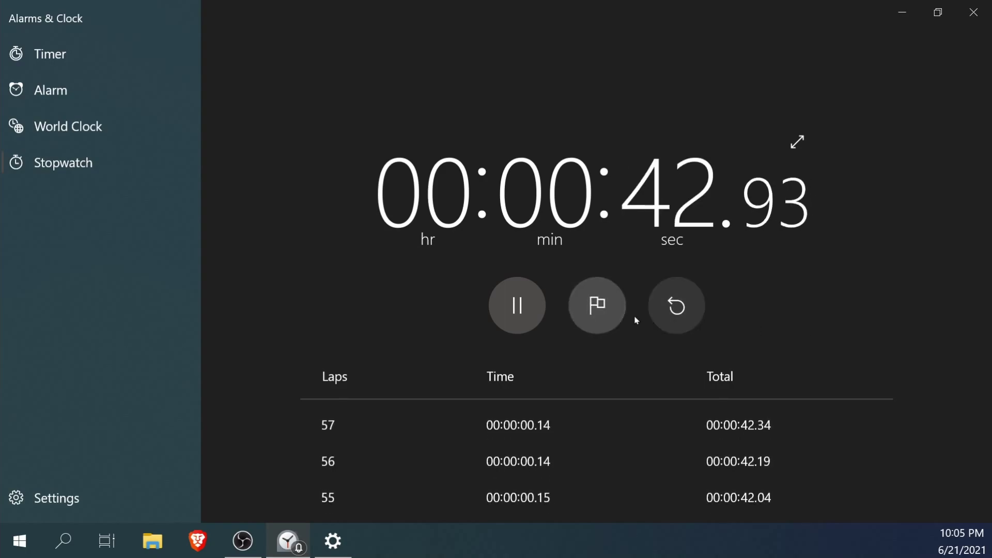
pyautogui.scroll(-1, 625, 479)
pyautogui.scroll(-1, 627, 452)
pyautogui.scroll(-2, 620, 443)
pyautogui.scroll(-2, 396, 444)
pyautogui.scroll(-2, 396, 445)
pyautogui.scroll(-2, 396, 444)
pyautogui.scroll(-1, 398, 444)
pyautogui.scroll(-1, 397, 442)
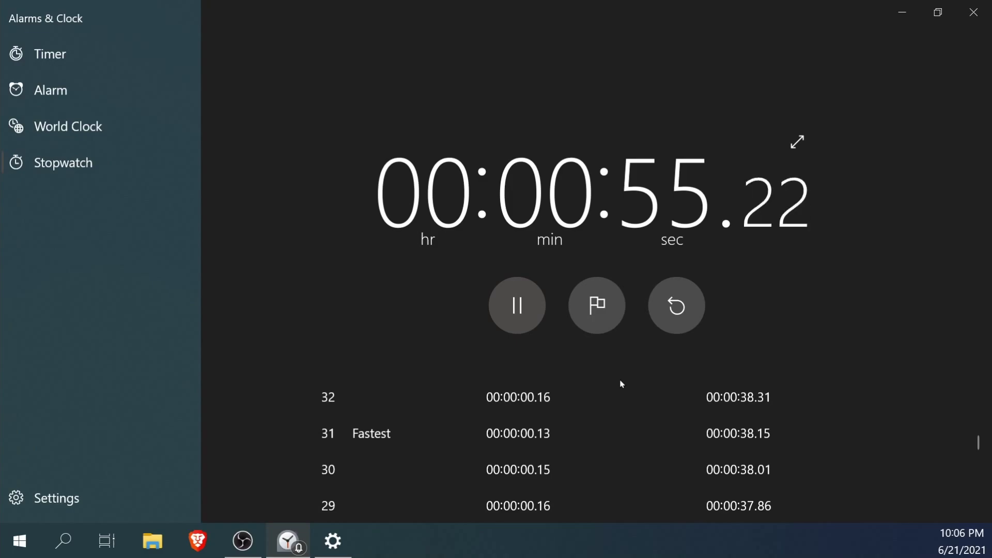
pyautogui.click(676, 305)
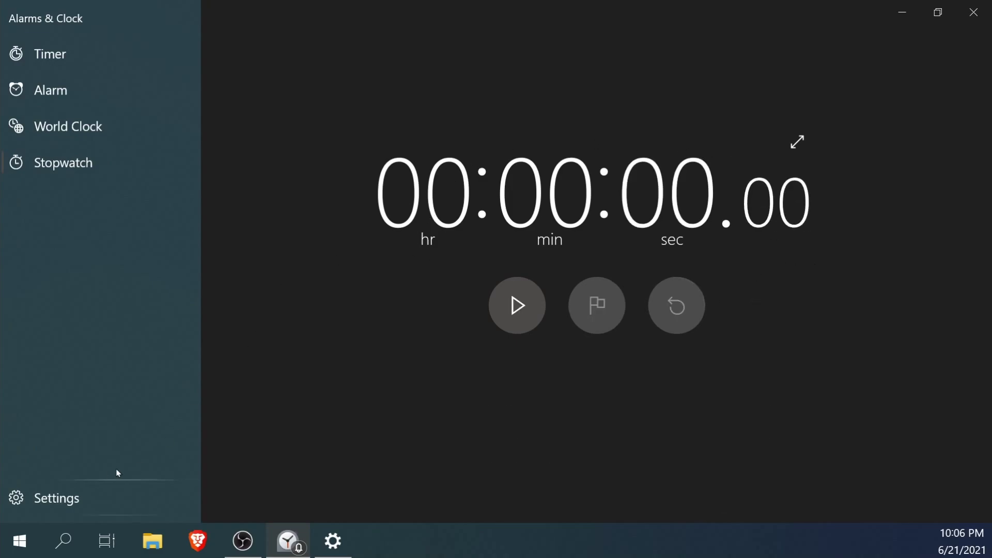
# - In Settings, try the Light and Dark themes, then restore Use system setting
pyautogui.click(76, 483)
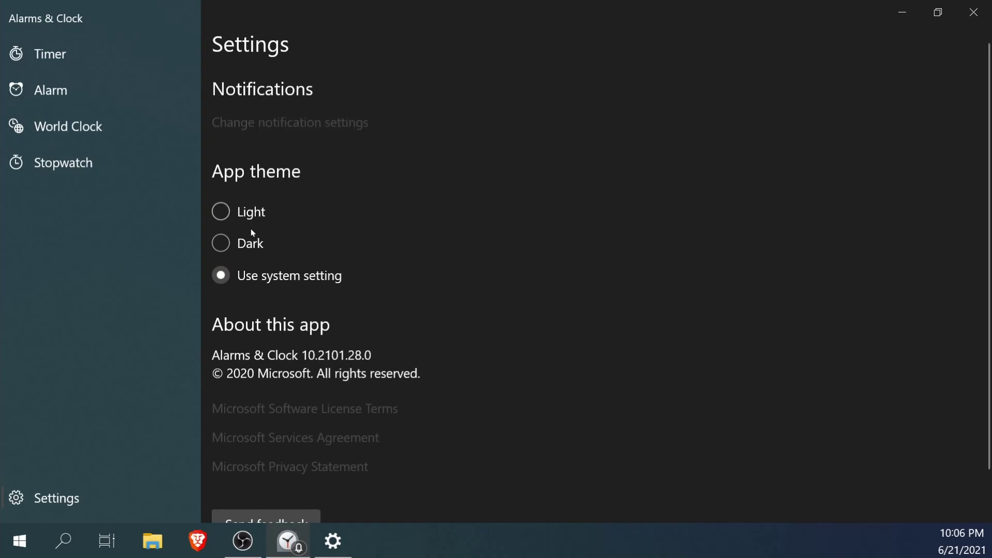
pyautogui.click(245, 212)
pyautogui.click(259, 246)
pyautogui.click(326, 275)
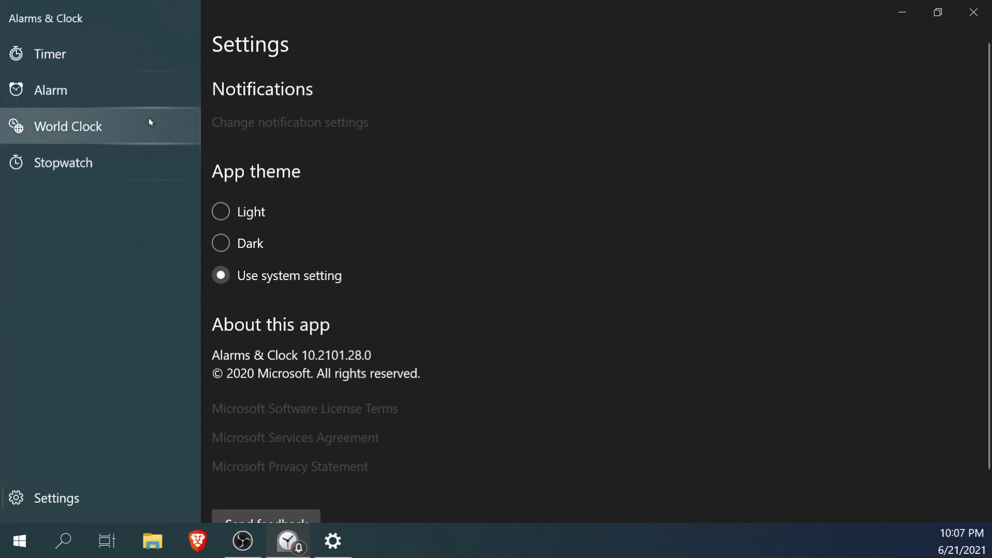
# - Return via the Alarm page to the Timer page showing Timer (1) at 00:00:05
pyautogui.click(107, 89)
pyautogui.click(125, 60)
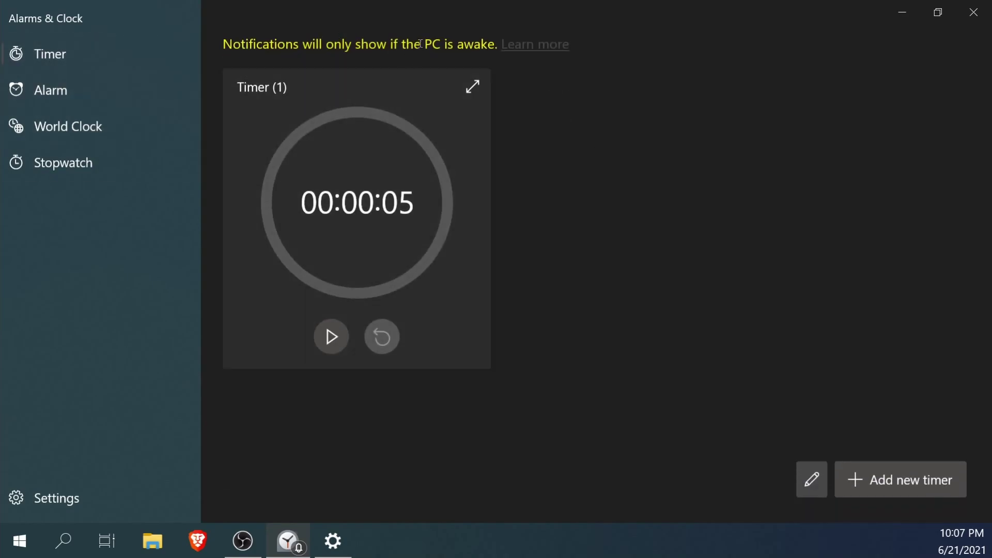
pyautogui.moveTo(420, 44)
pyautogui.mouseDown()
pyautogui.moveTo(500, 45)
pyautogui.moveTo(424, 44)
pyautogui.mouseUp()
pyautogui.click(561, 90)
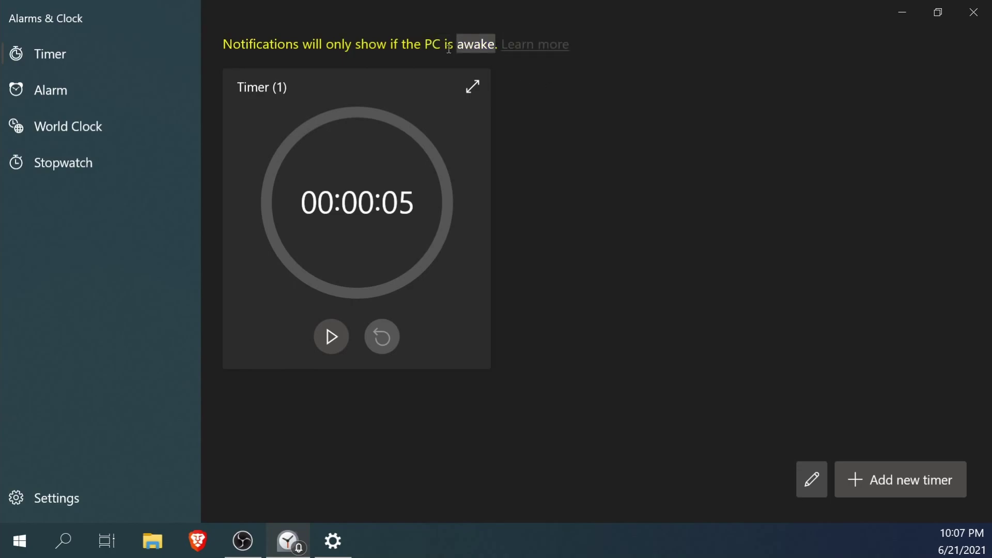
pyautogui.click(546, 76)
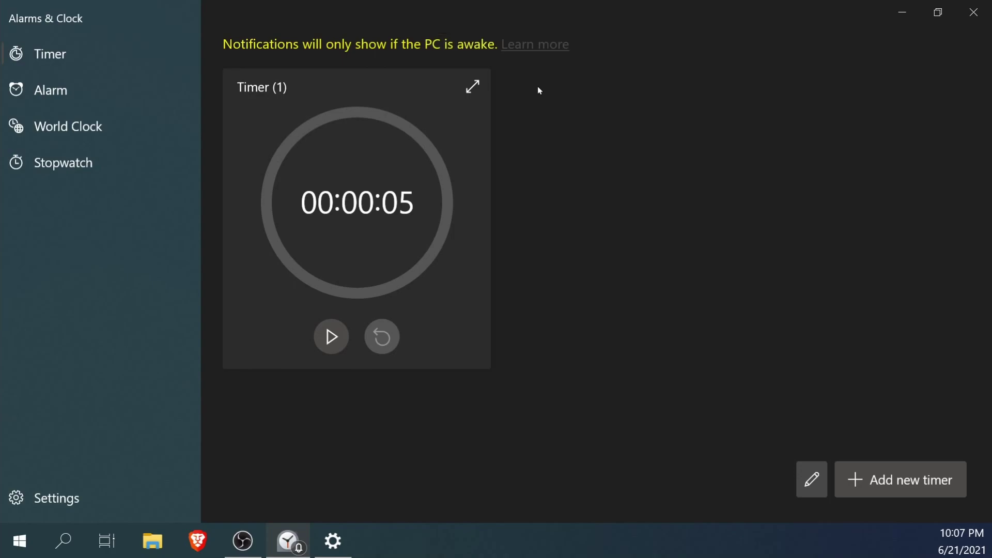